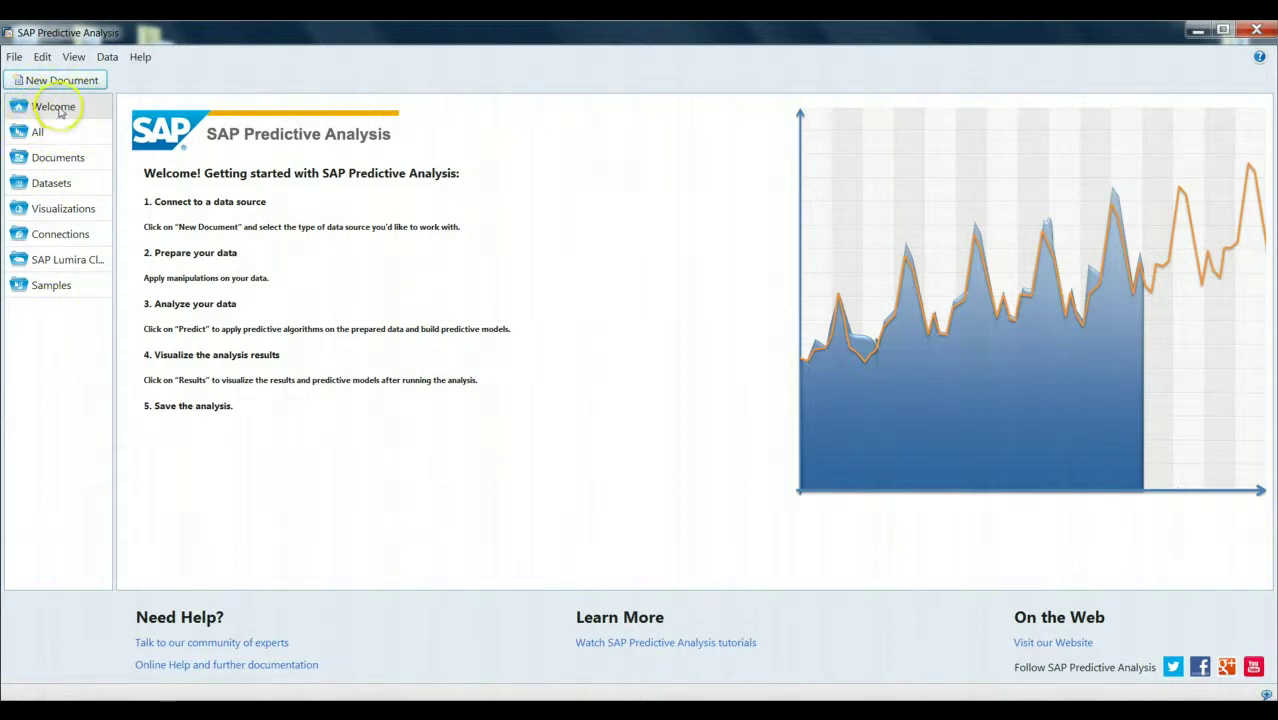
Look over the getting-started page, its tutorials, expert community and online help links.
left_click(60, 112)
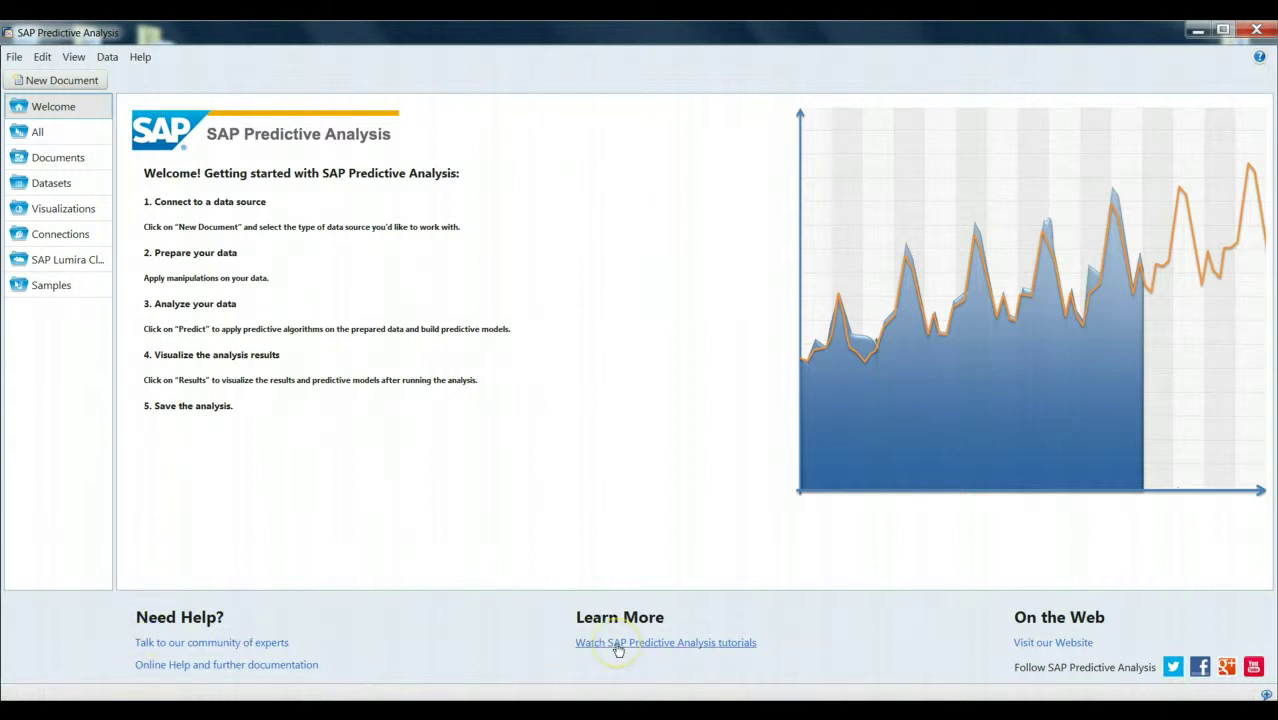
left_click(650, 645)
left_click(167, 649)
left_click(171, 670)
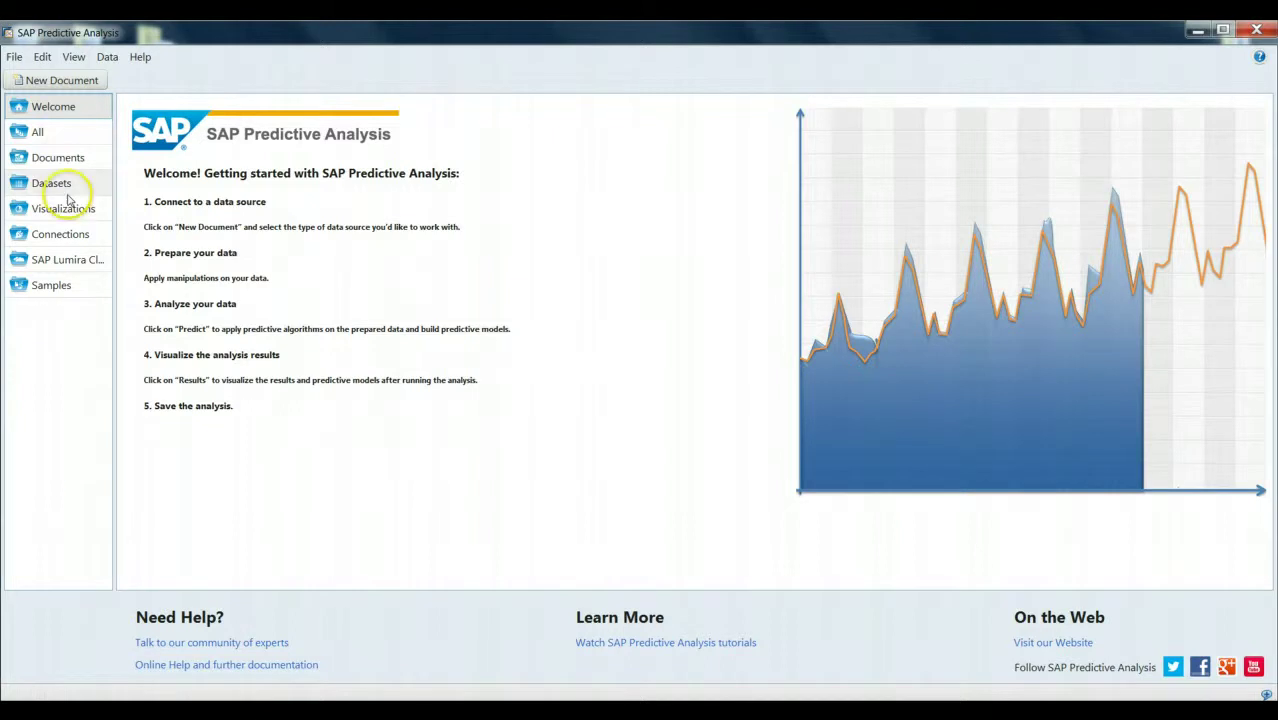
Browse the saved documents and datasets, then list the saved visualizations and select the first.
left_click(55, 157)
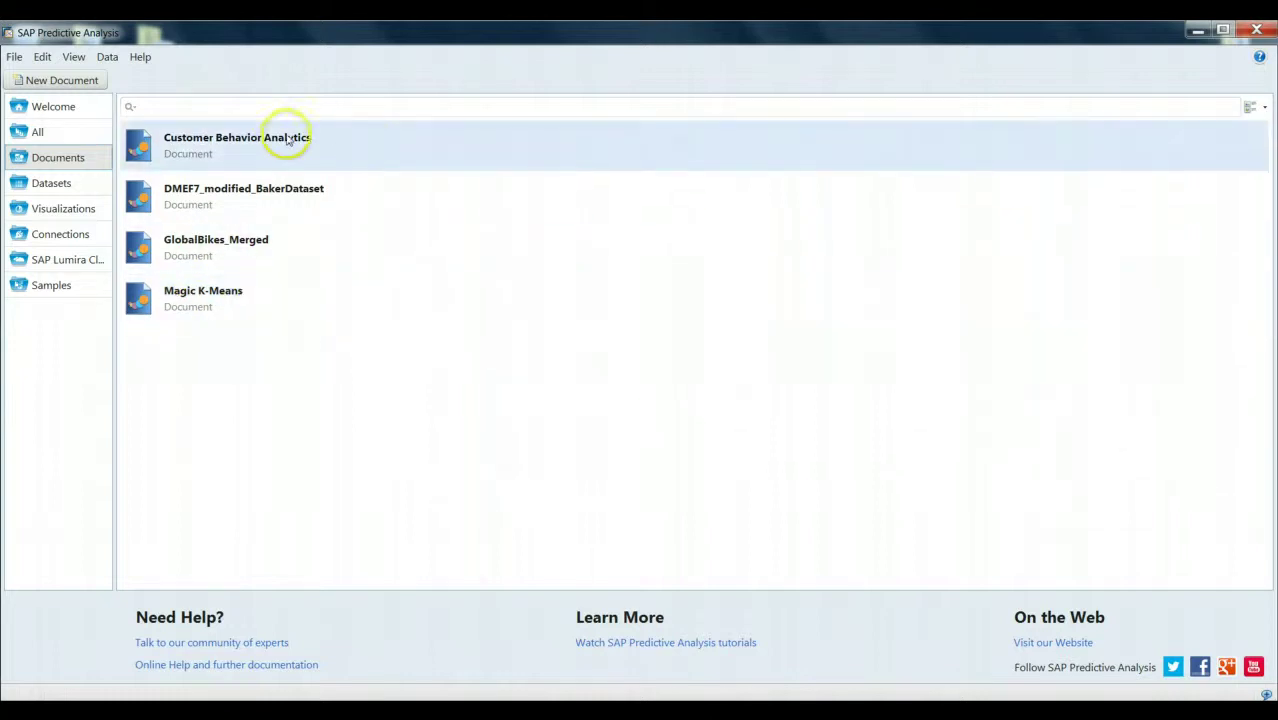
left_click(58, 185)
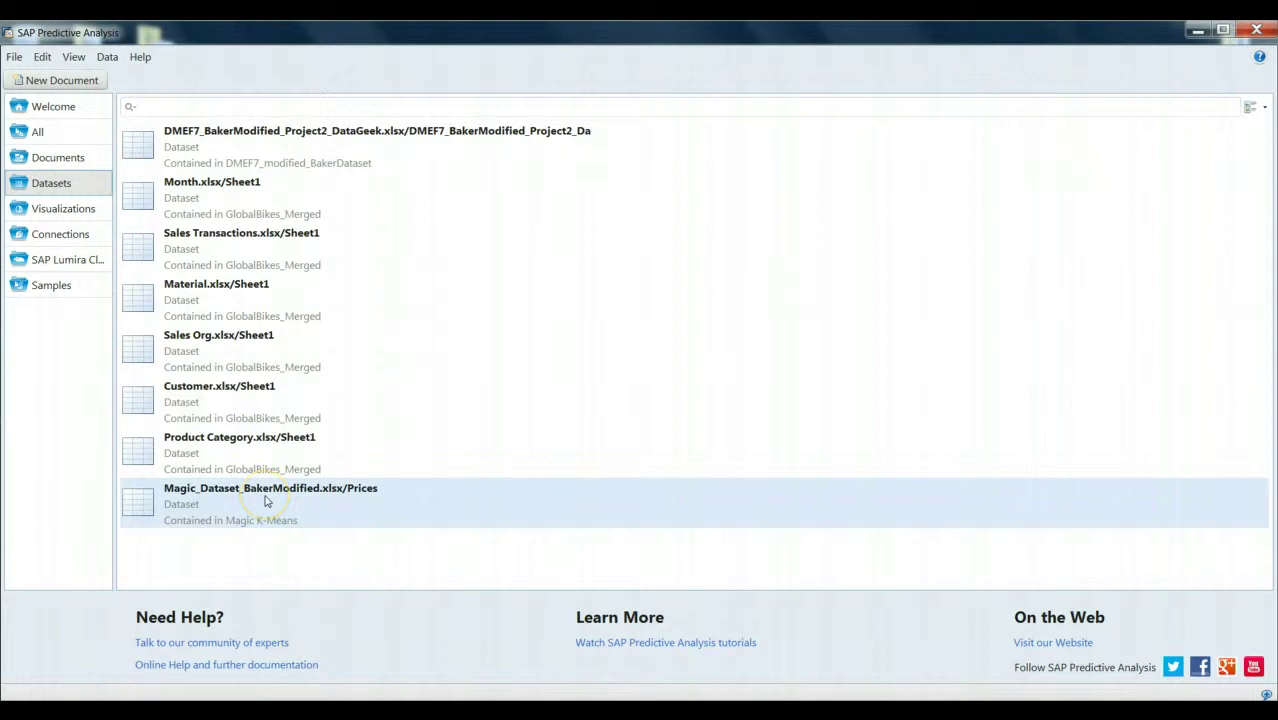
left_click(55, 208)
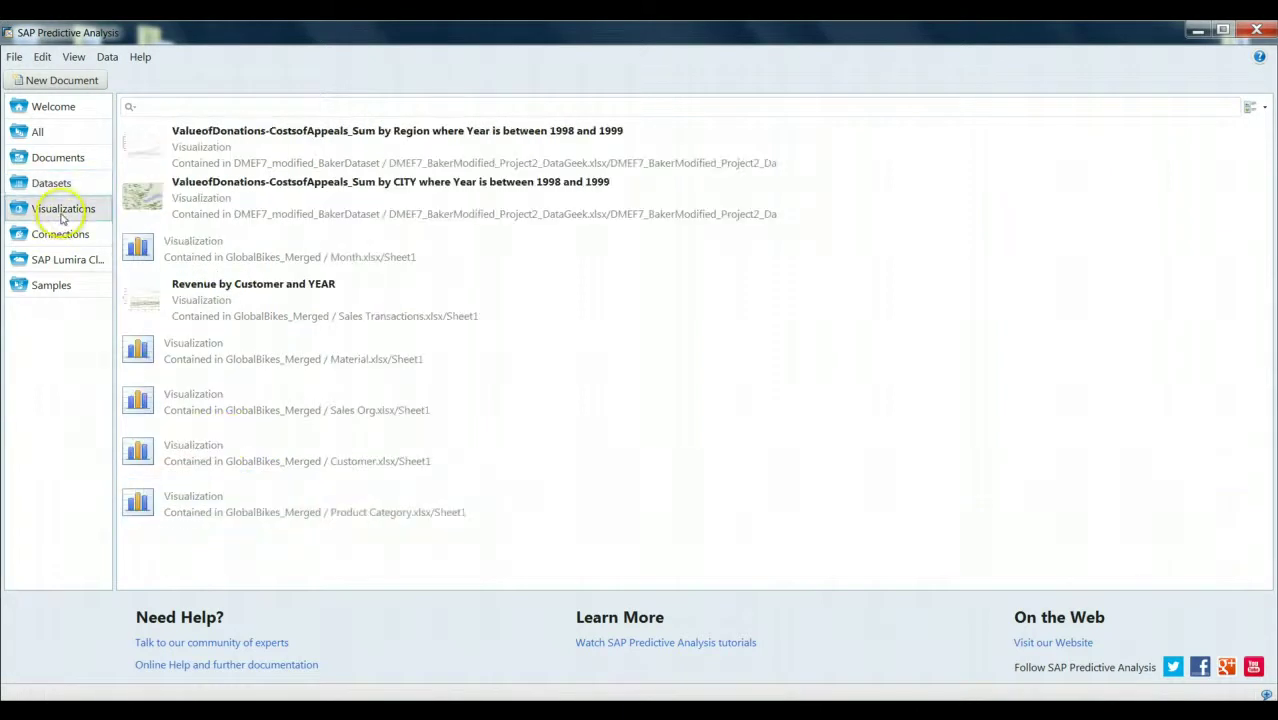
left_click(280, 150)
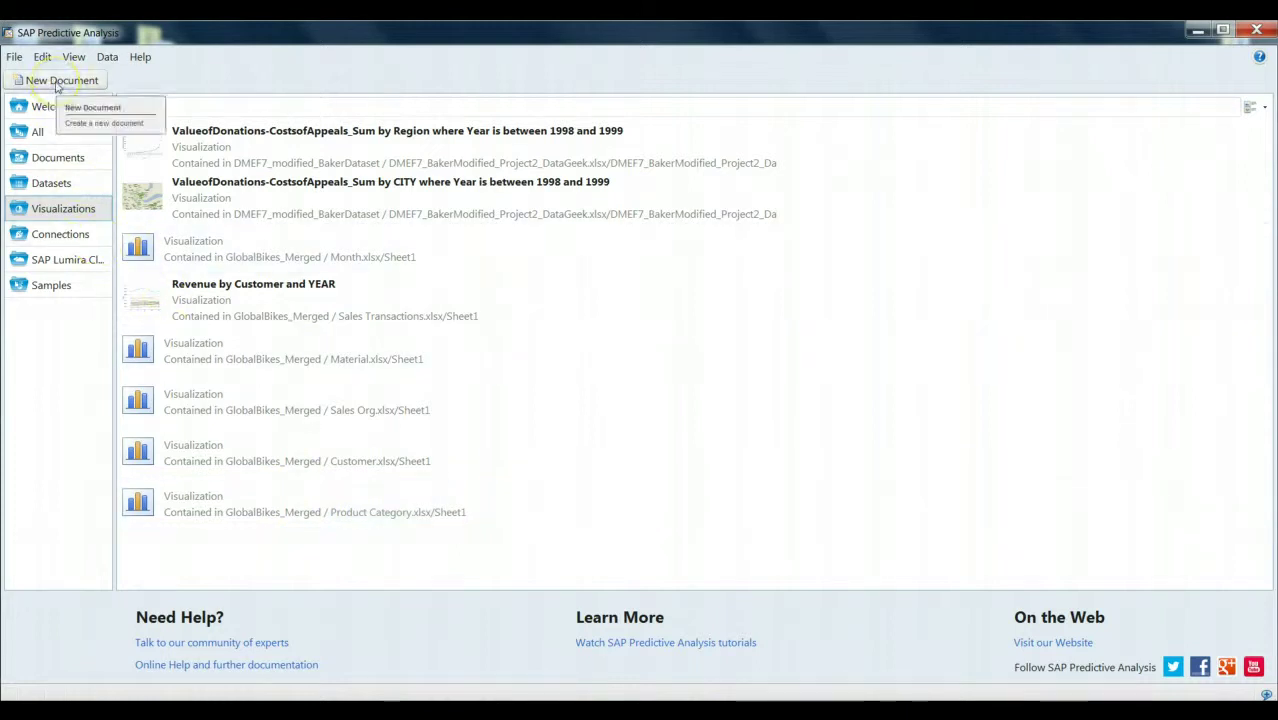
Start a new document and widen the data source chooser so recent source paths are readable.
left_click(57, 82)
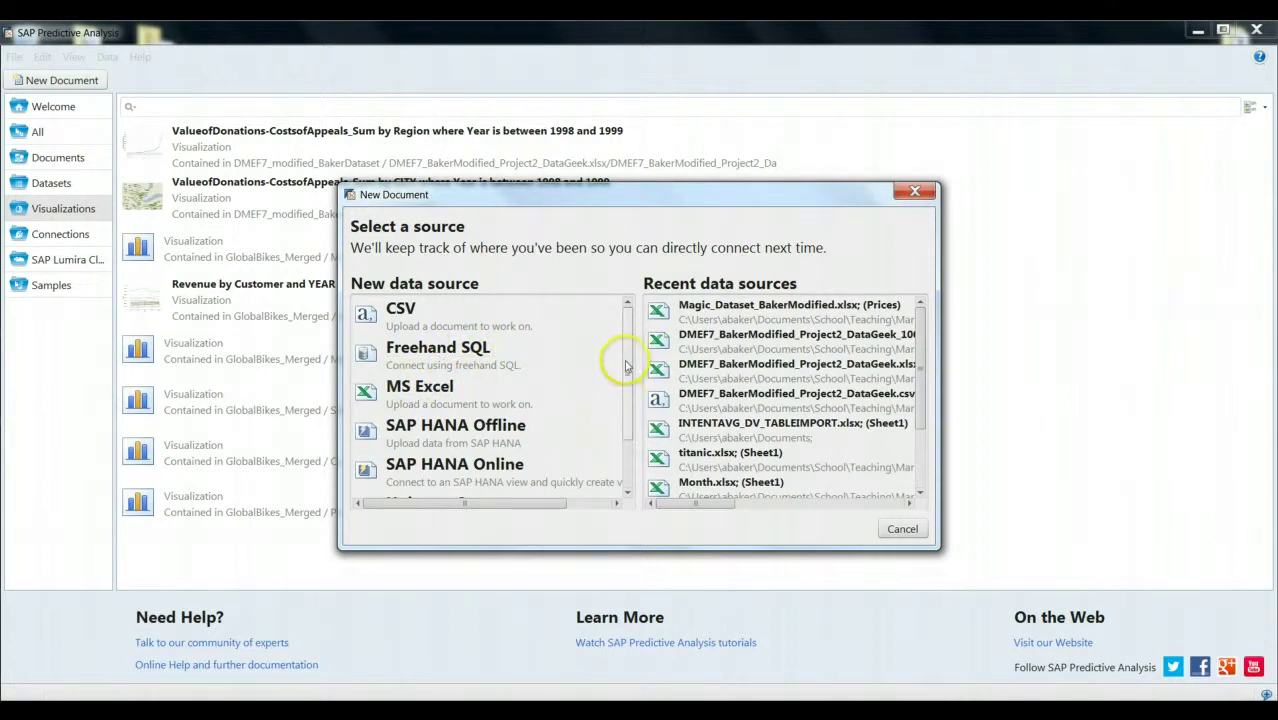
left_click_drag(622, 365, 622, 408)
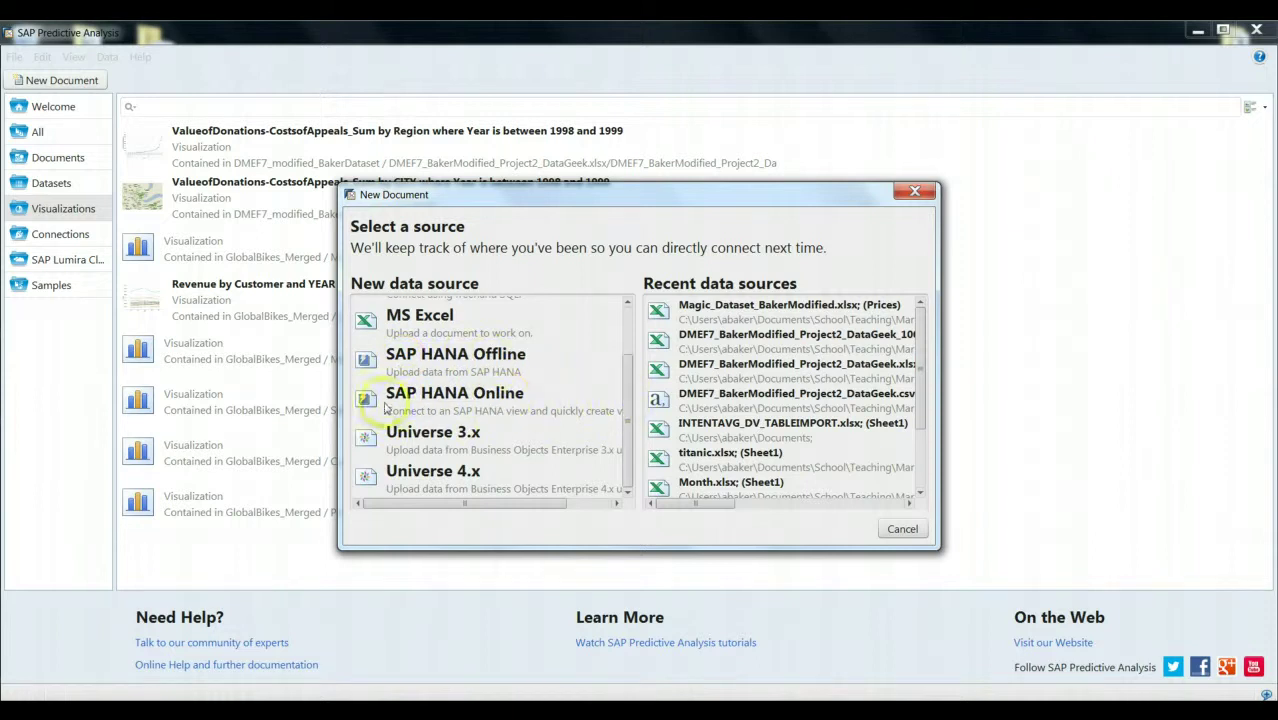
left_click_drag(338, 394, 257, 393)
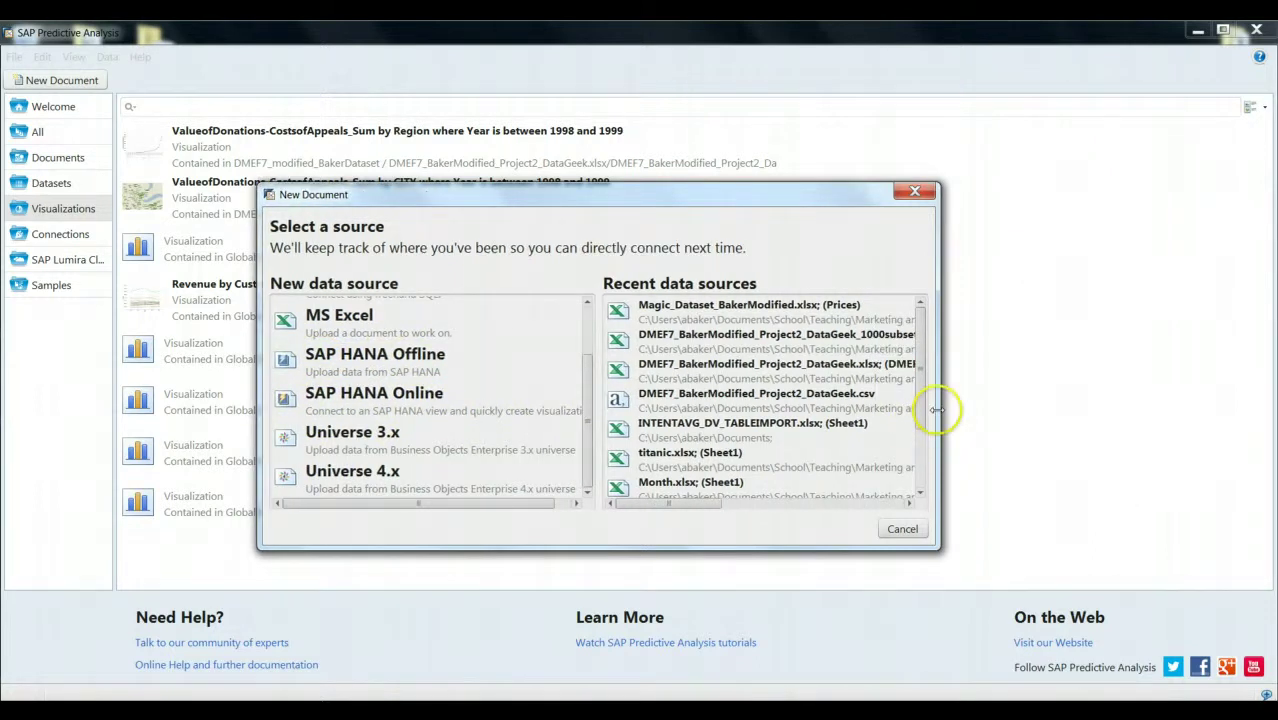
left_click_drag(941, 408, 1110, 416)
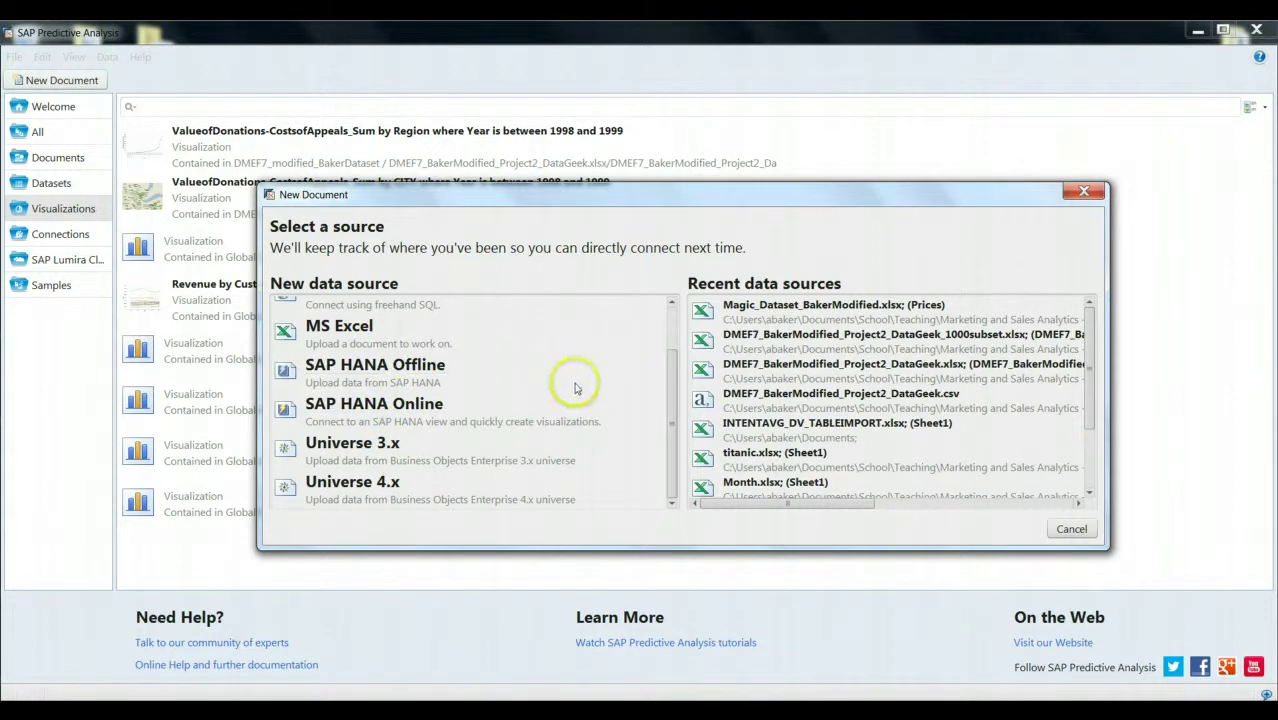
left_click_drag(667, 405, 670, 342)
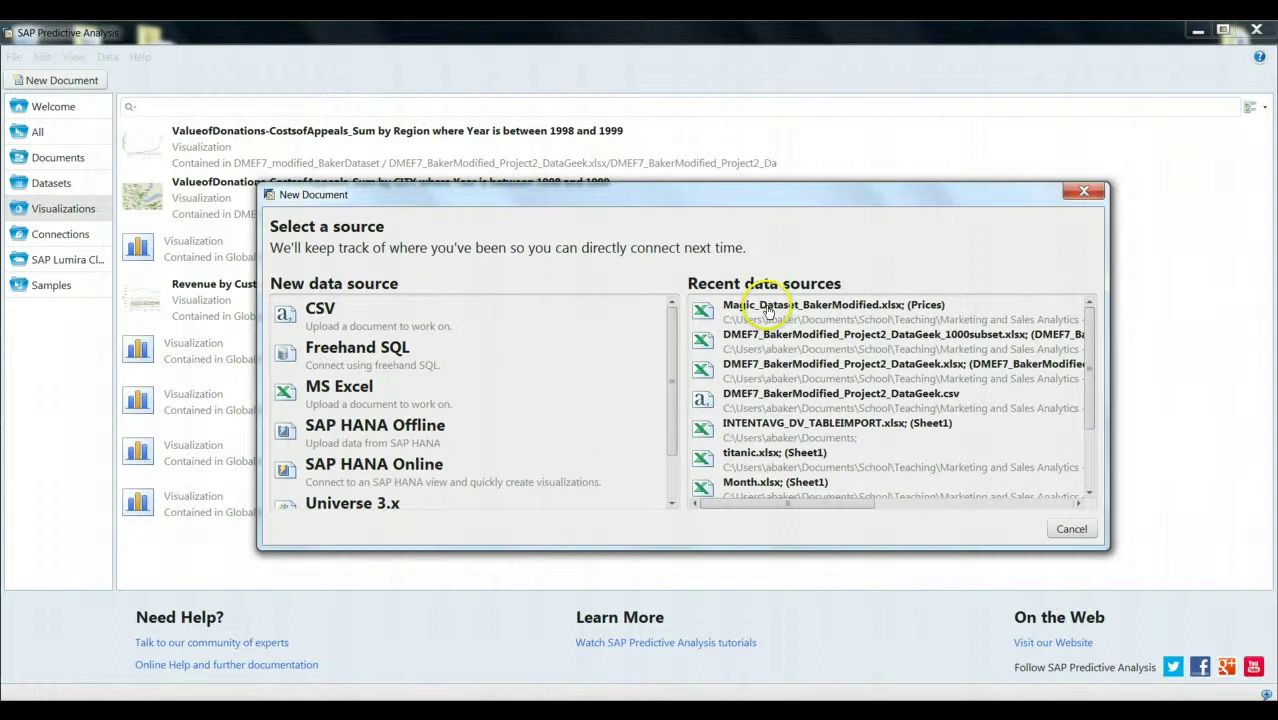
Choose MS Excel as the source and select the Magic_Dataset_BakerModified.xlsx workbook.
left_click(345, 390)
left_click(1052, 238)
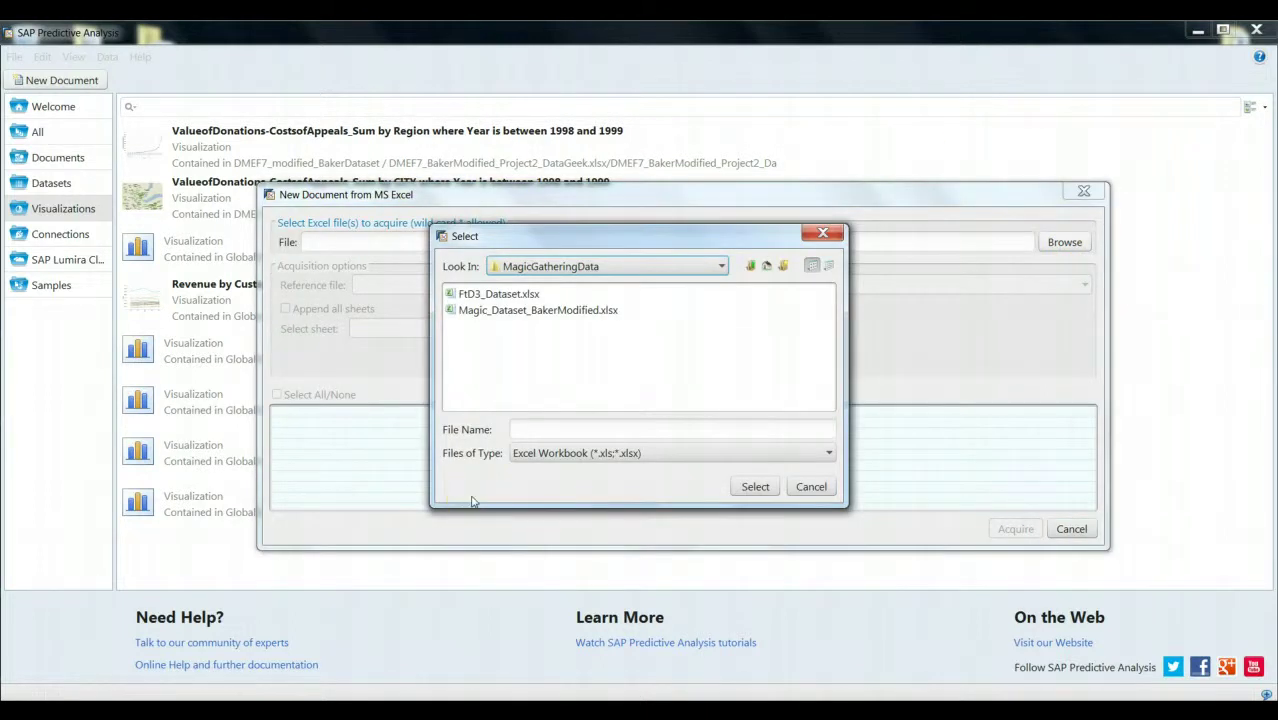
left_click(511, 312)
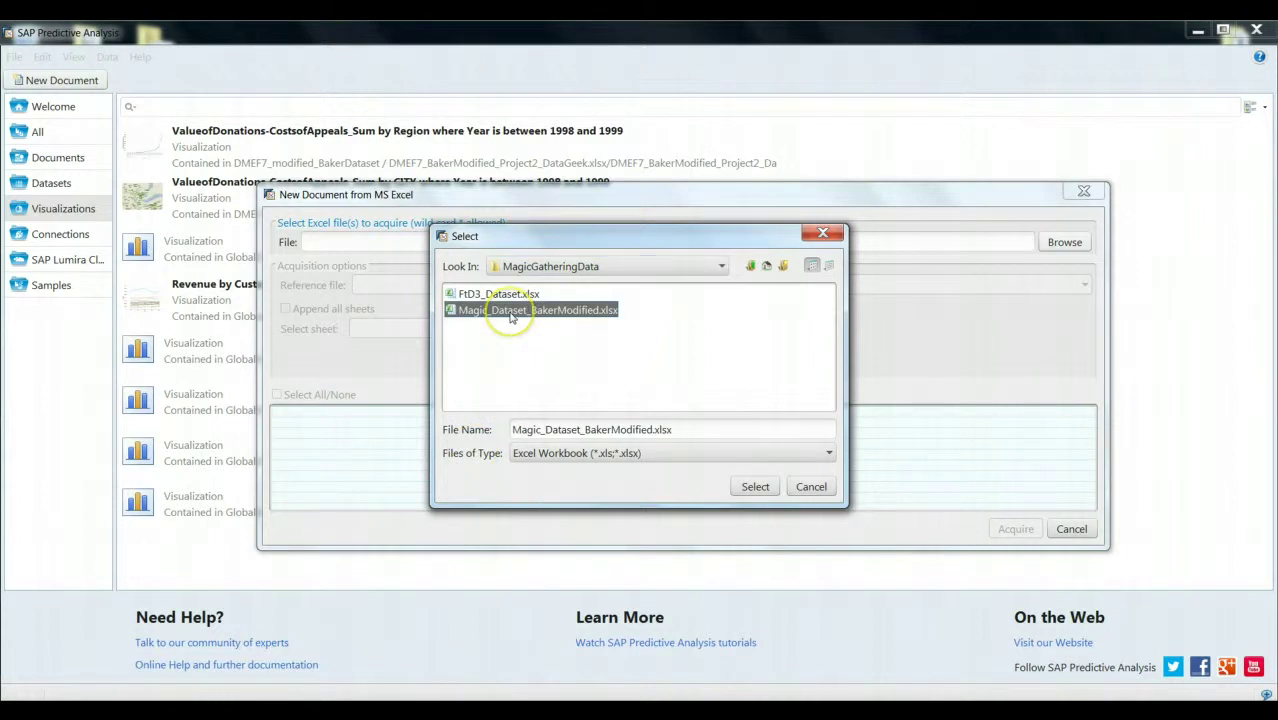
left_click(755, 486)
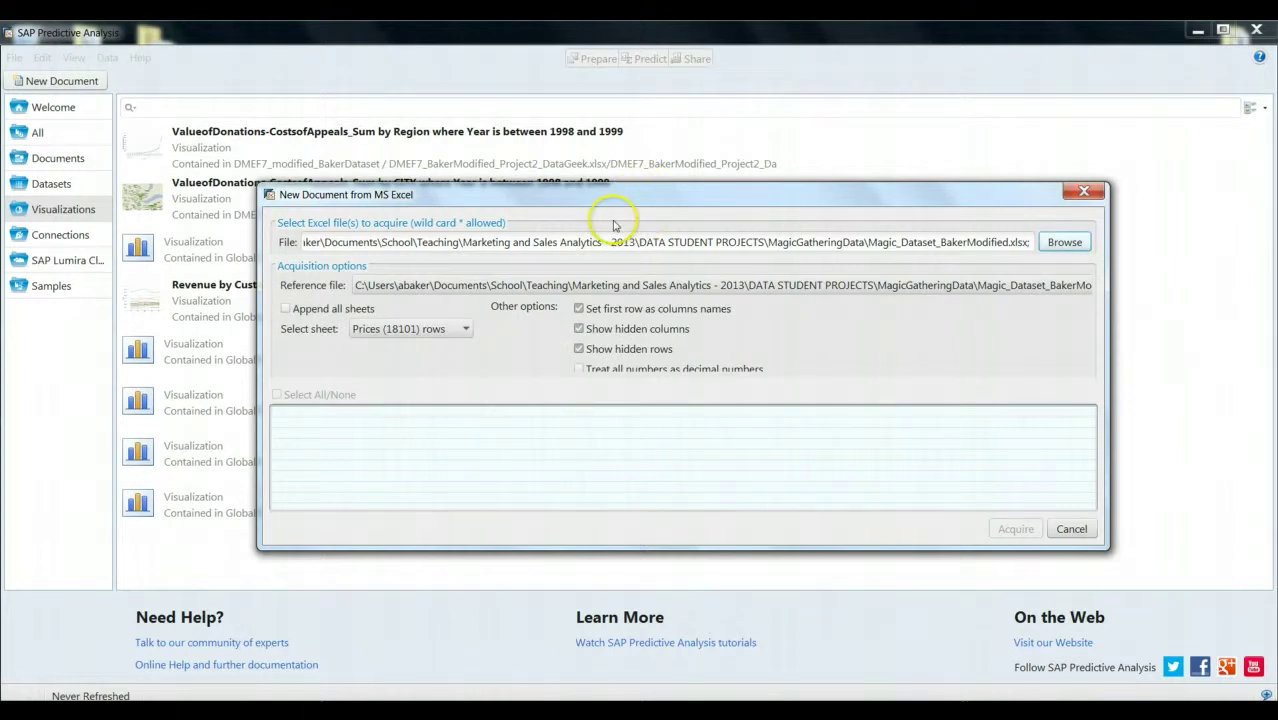
Enlarge the import dialog to preview more rows and columns of the Prices sheet.
left_click_drag(622, 183, 620, 70)
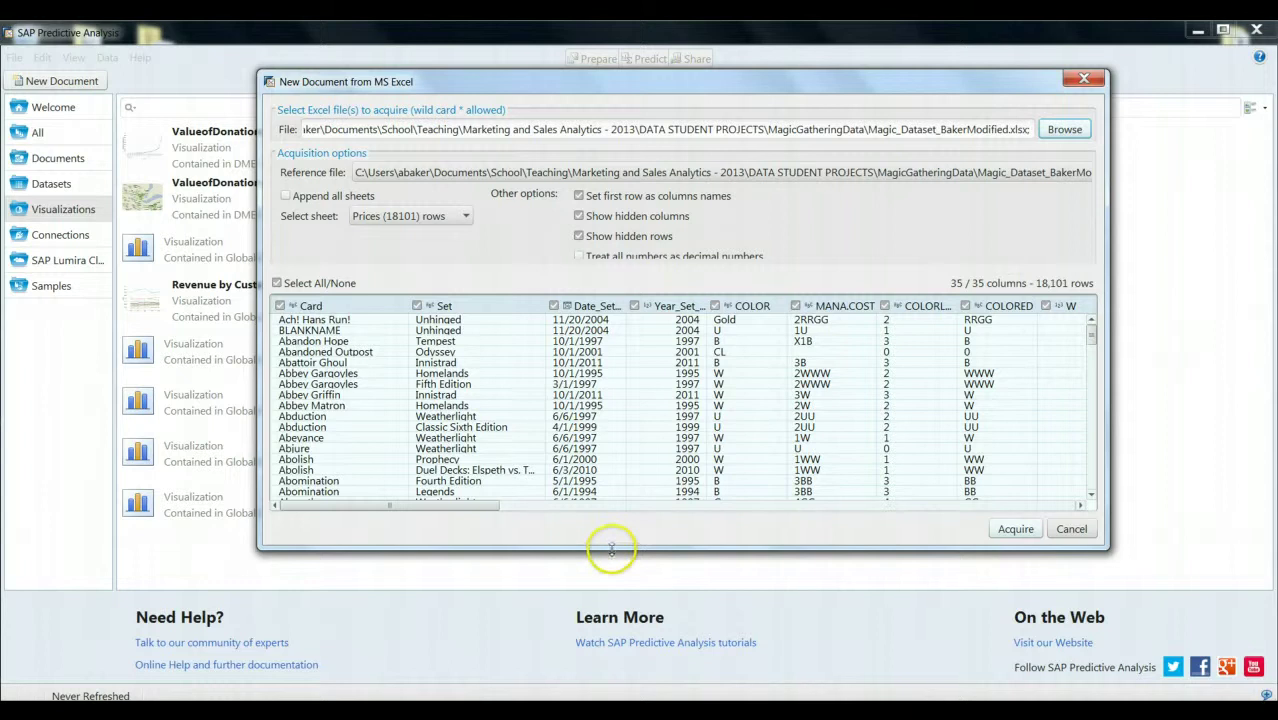
left_click_drag(610, 548, 617, 670)
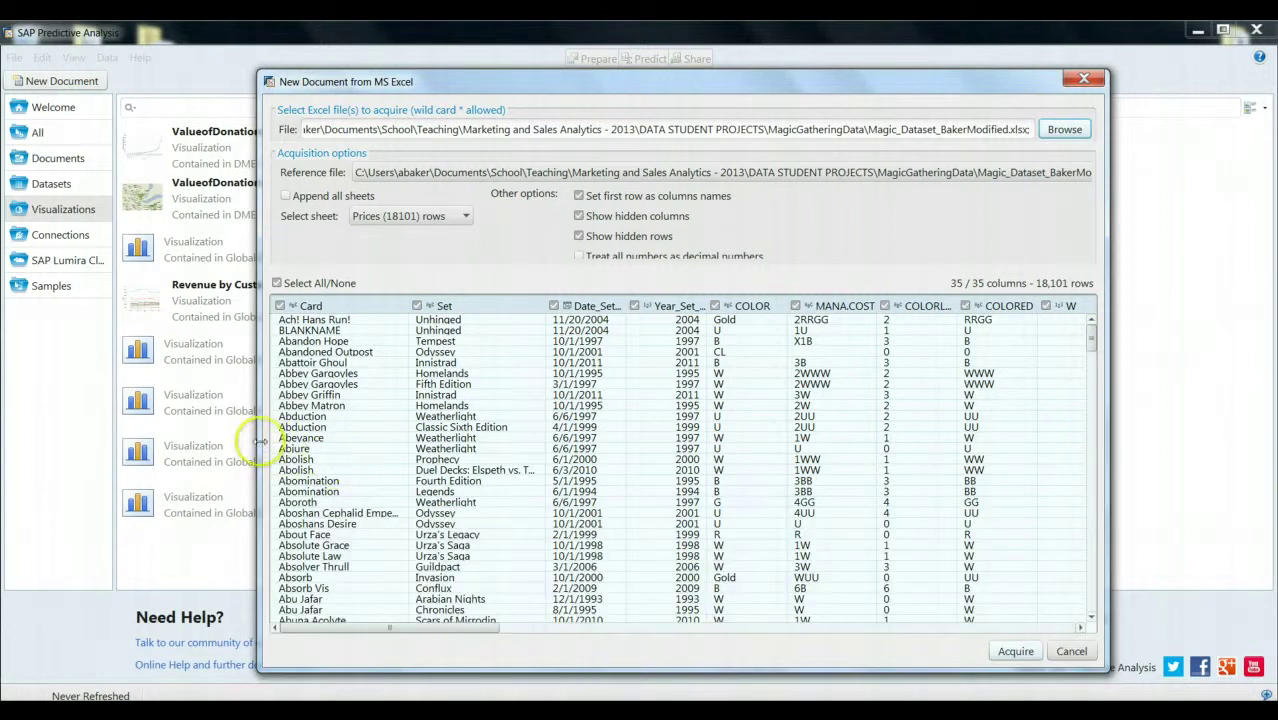
left_click_drag(257, 443, 177, 447)
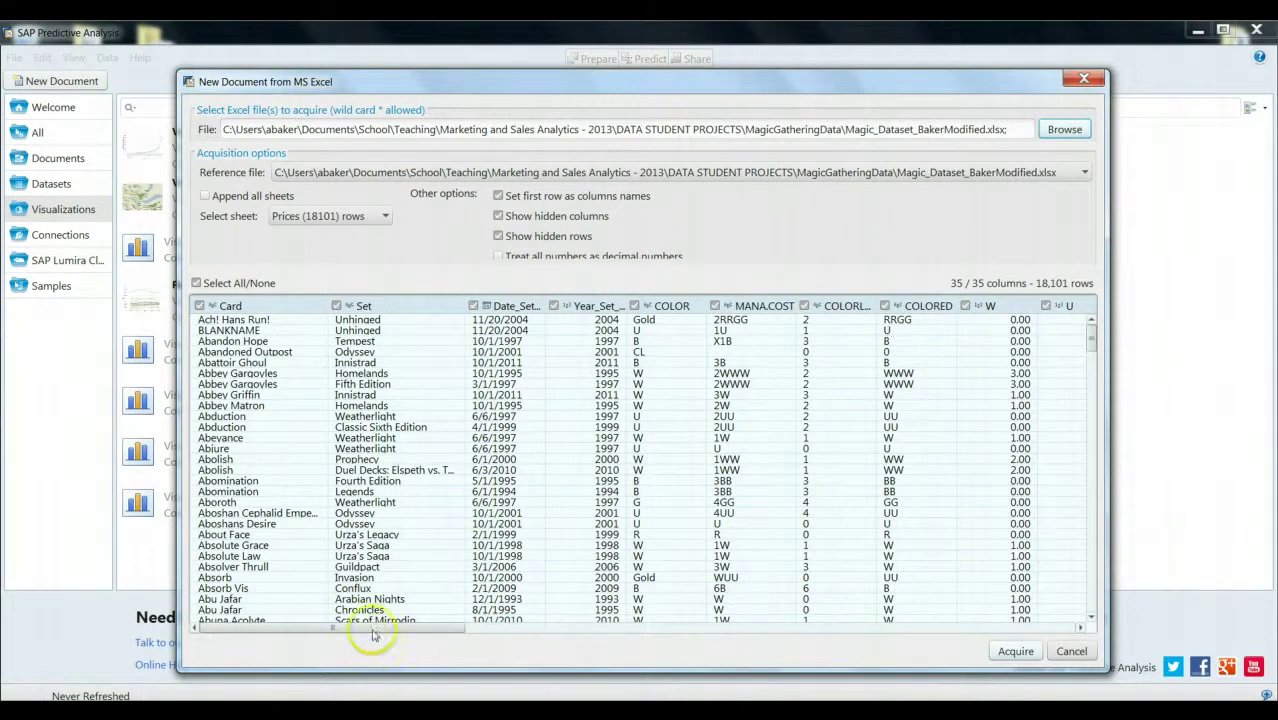
left_click_drag(365, 628, 930, 639)
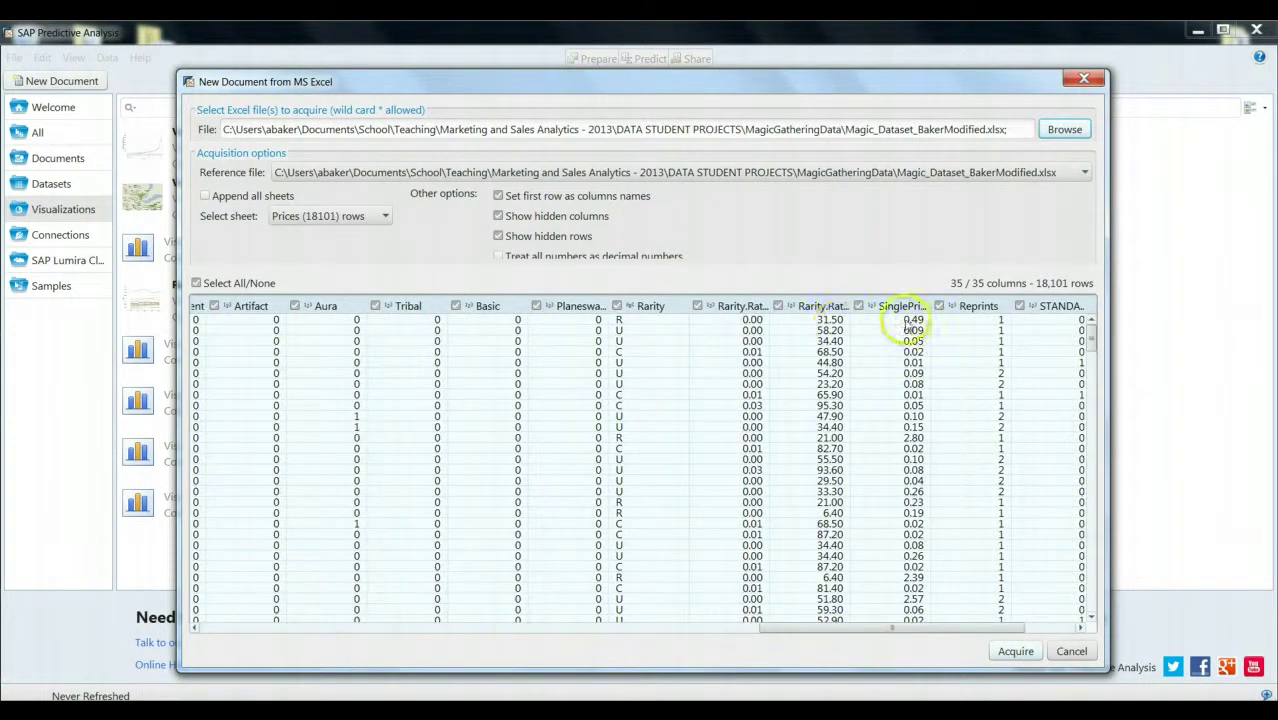
left_click(910, 320)
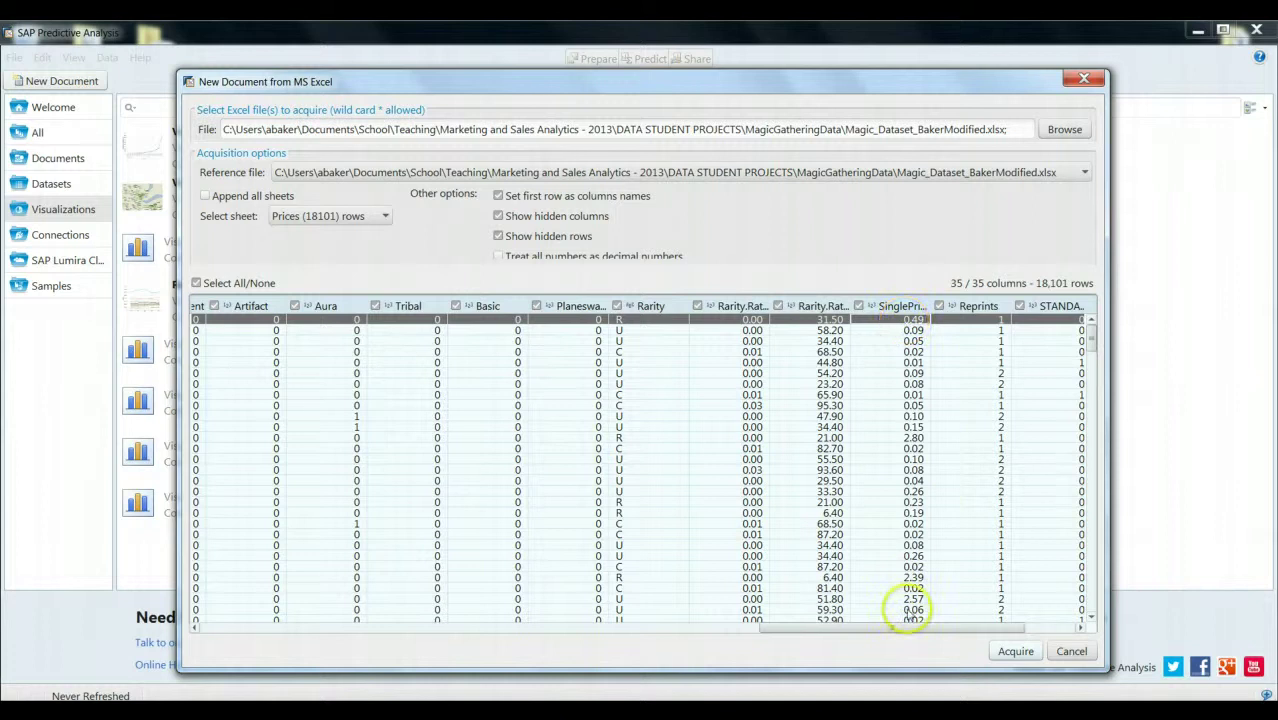
left_click(910, 598)
left_click(910, 577)
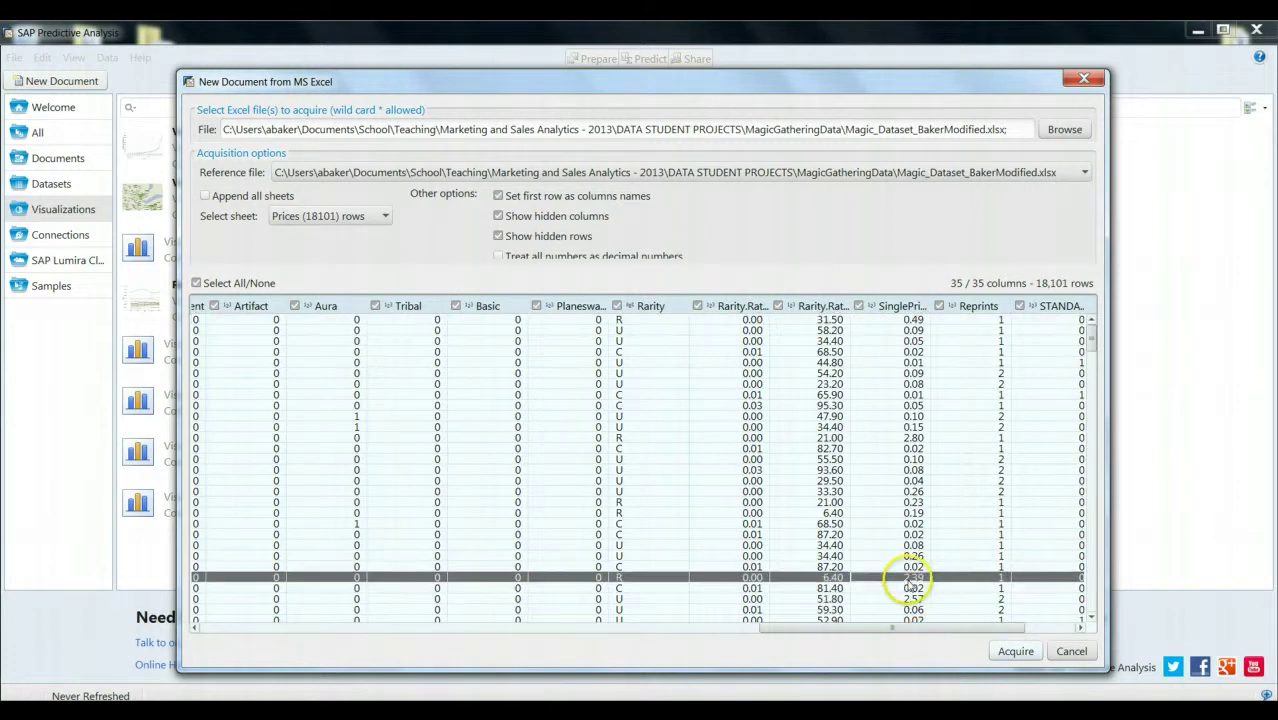
left_click(910, 352)
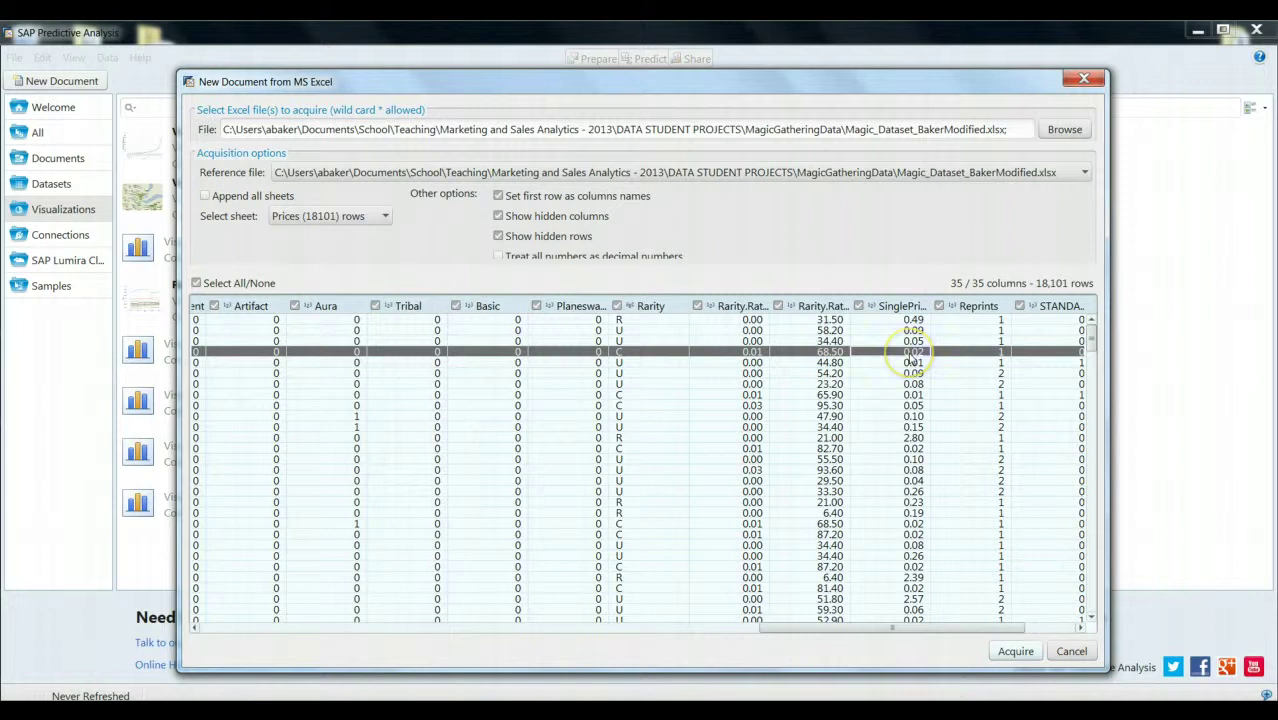
left_click_drag(939, 630, 230, 630)
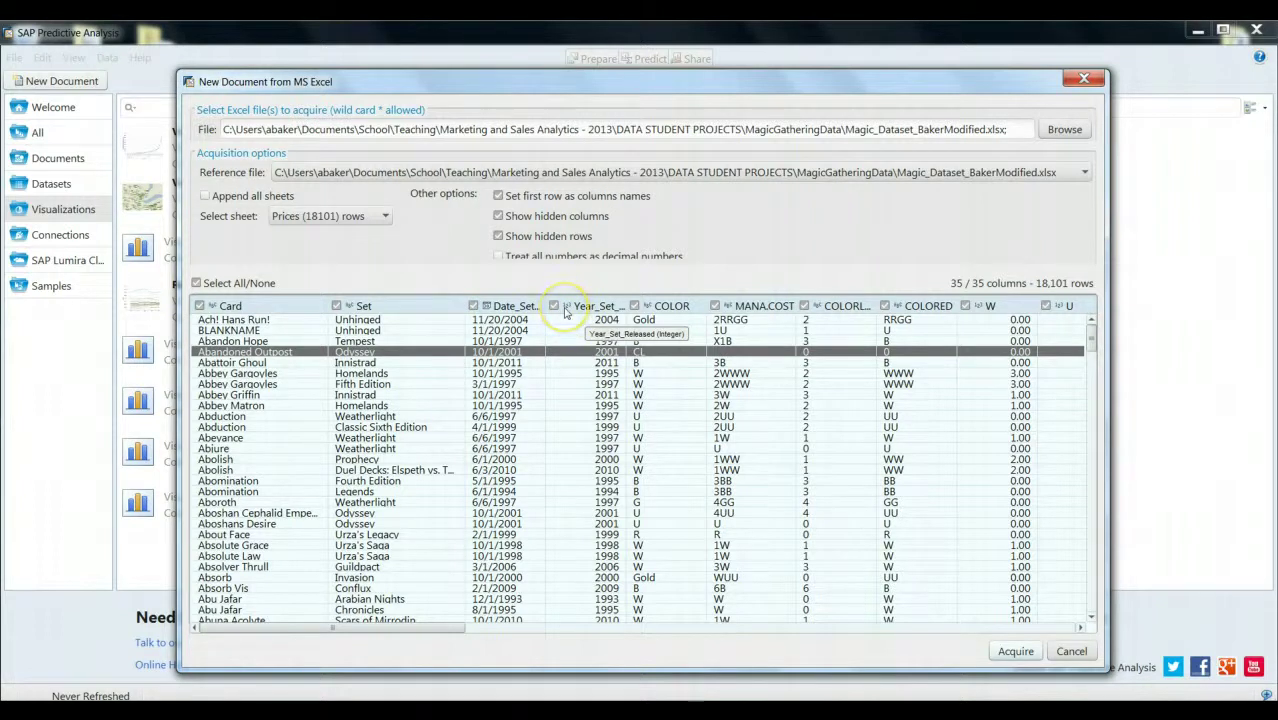
left_click_drag(428, 627, 482, 630)
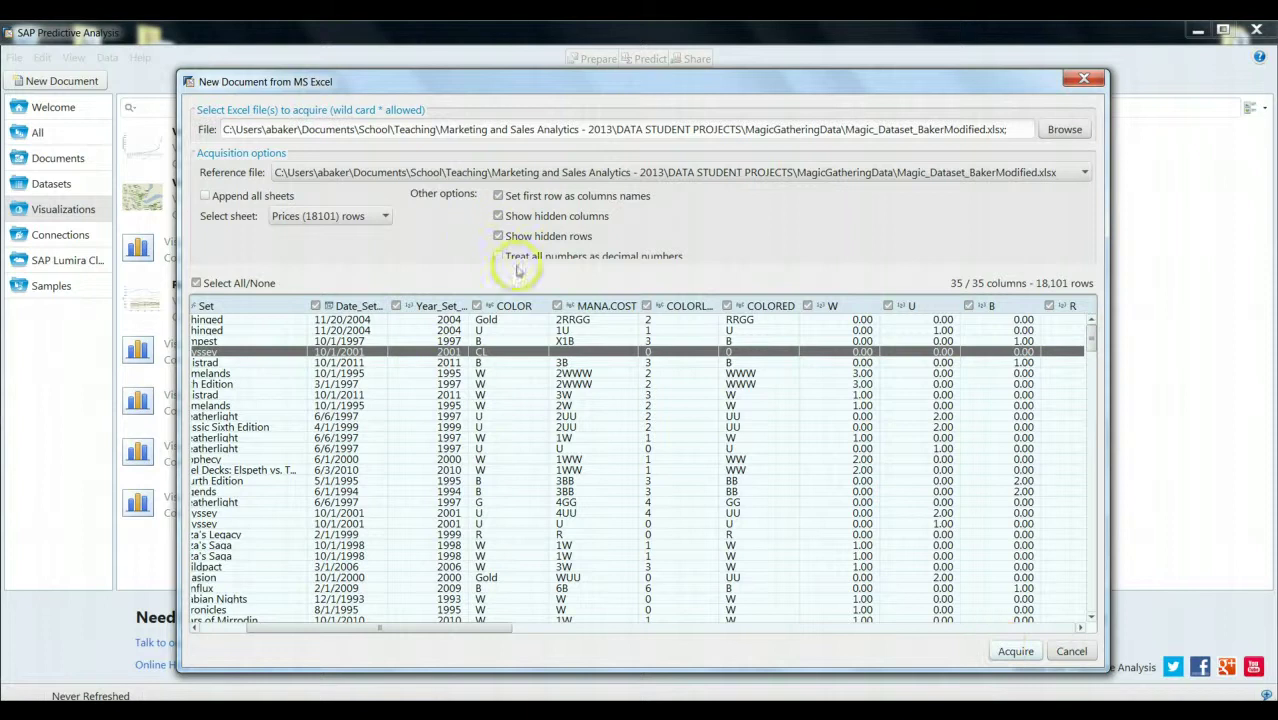
Acquire the previewed Prices sheet, loading 18,101 rows and 35 columns into the Prepare grid.
left_click(1016, 652)
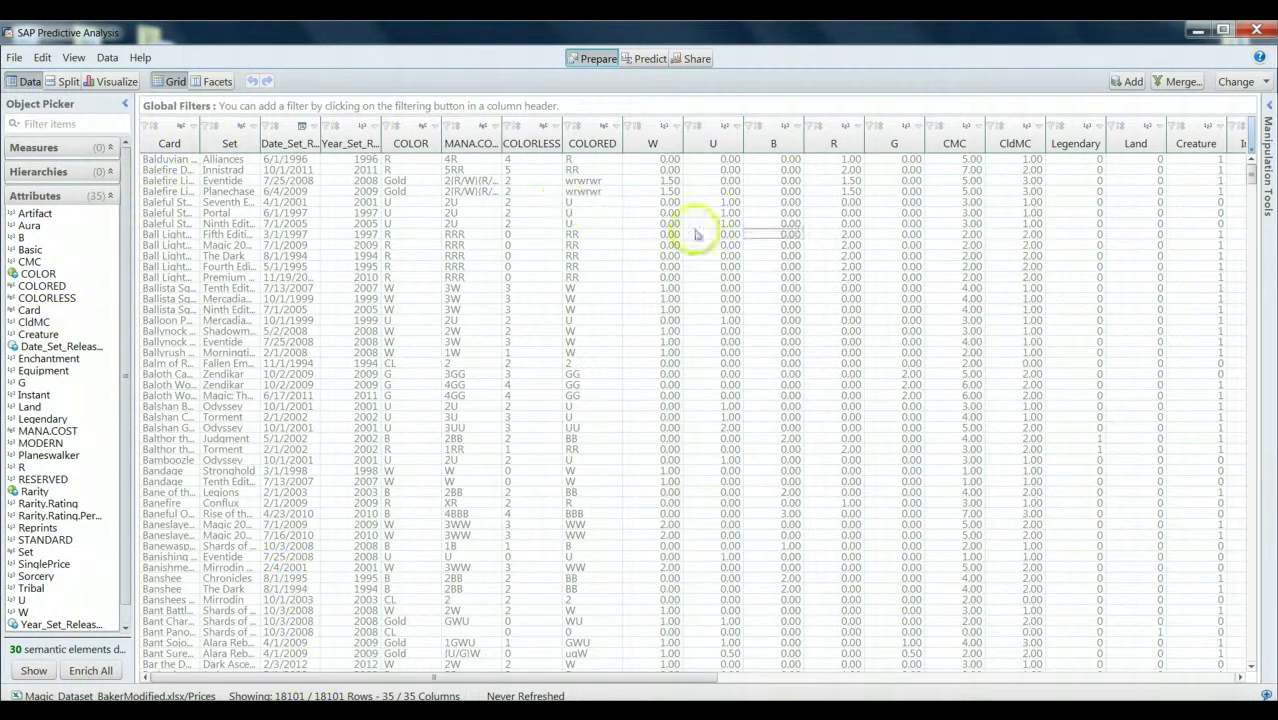
Sort by Card name, widen the Card column, then sort by Date_Set_Released with 8/1/1993 first.
left_click(194, 130)
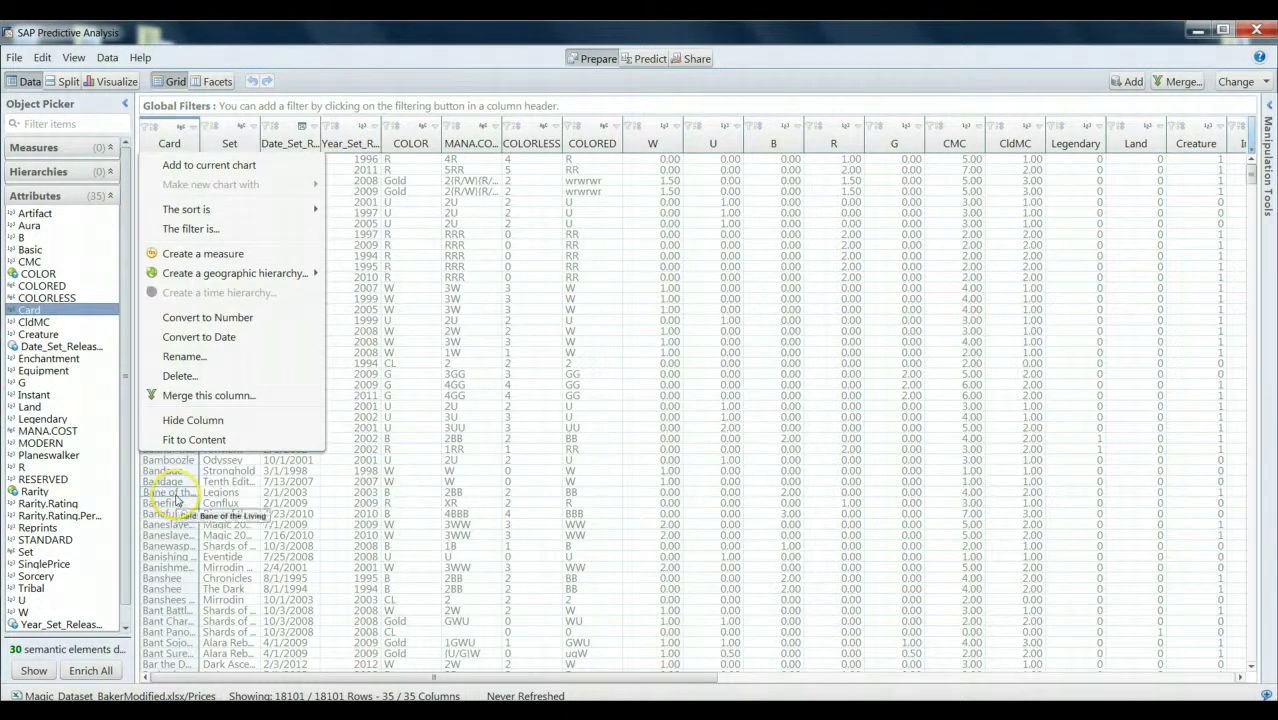
left_click(155, 129)
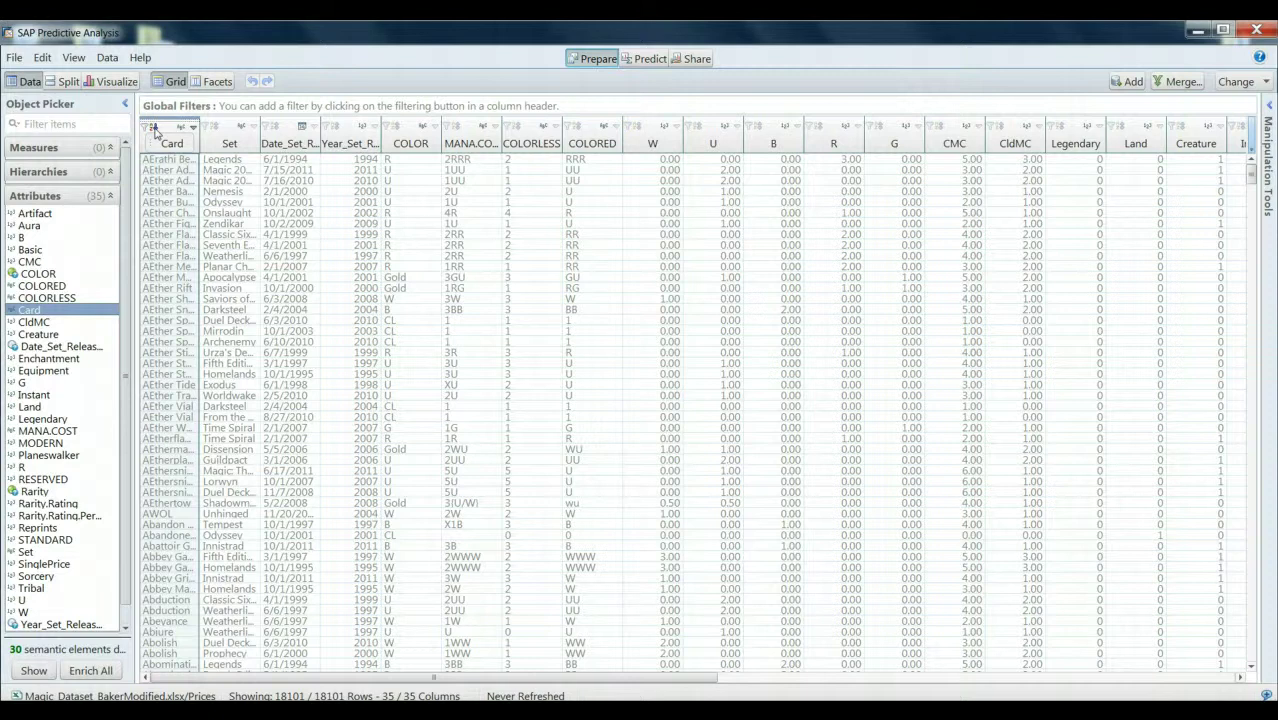
left_click_drag(200, 135, 287, 138)
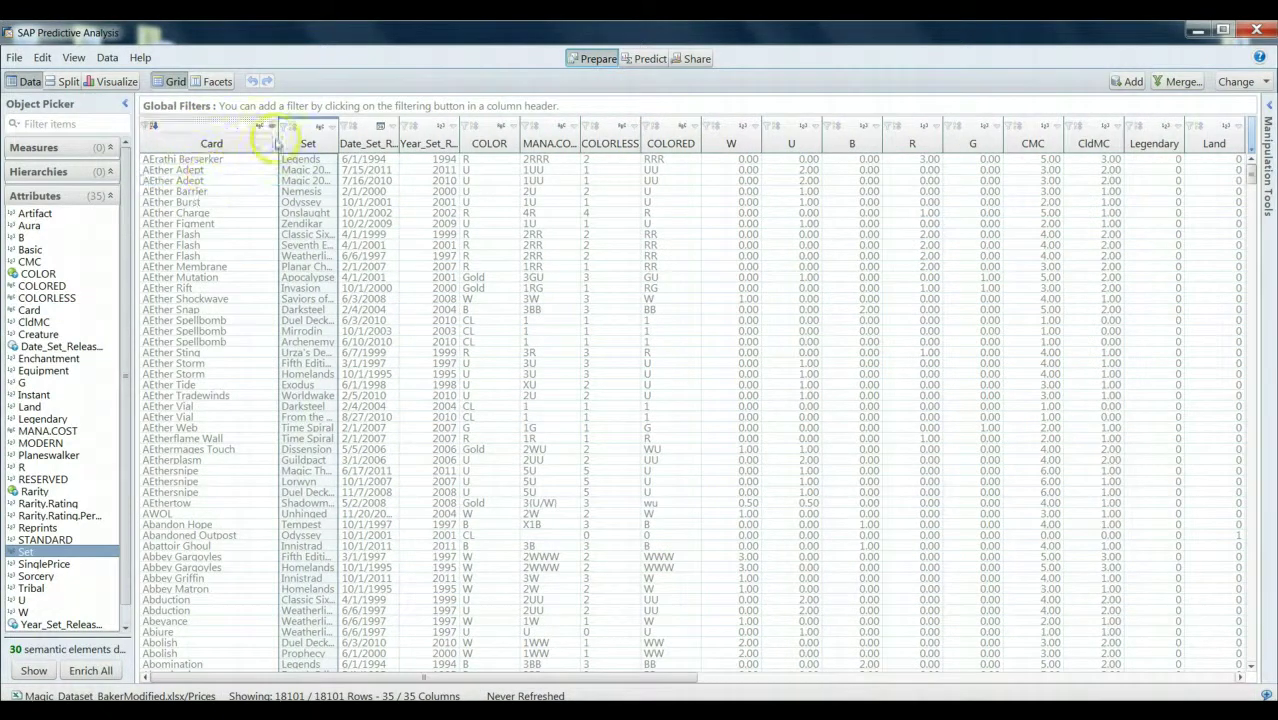
left_click(351, 129)
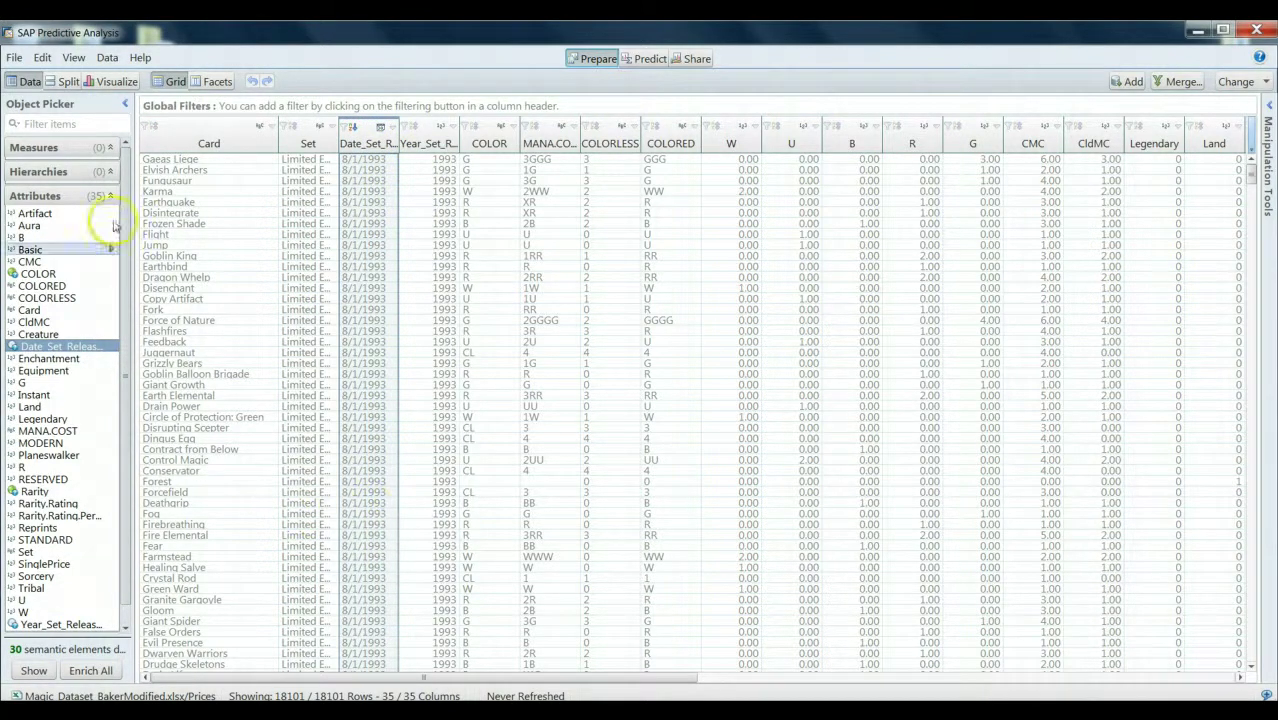
Switch the data to the Facets view, showing data only without a chart area.
left_click(66, 82)
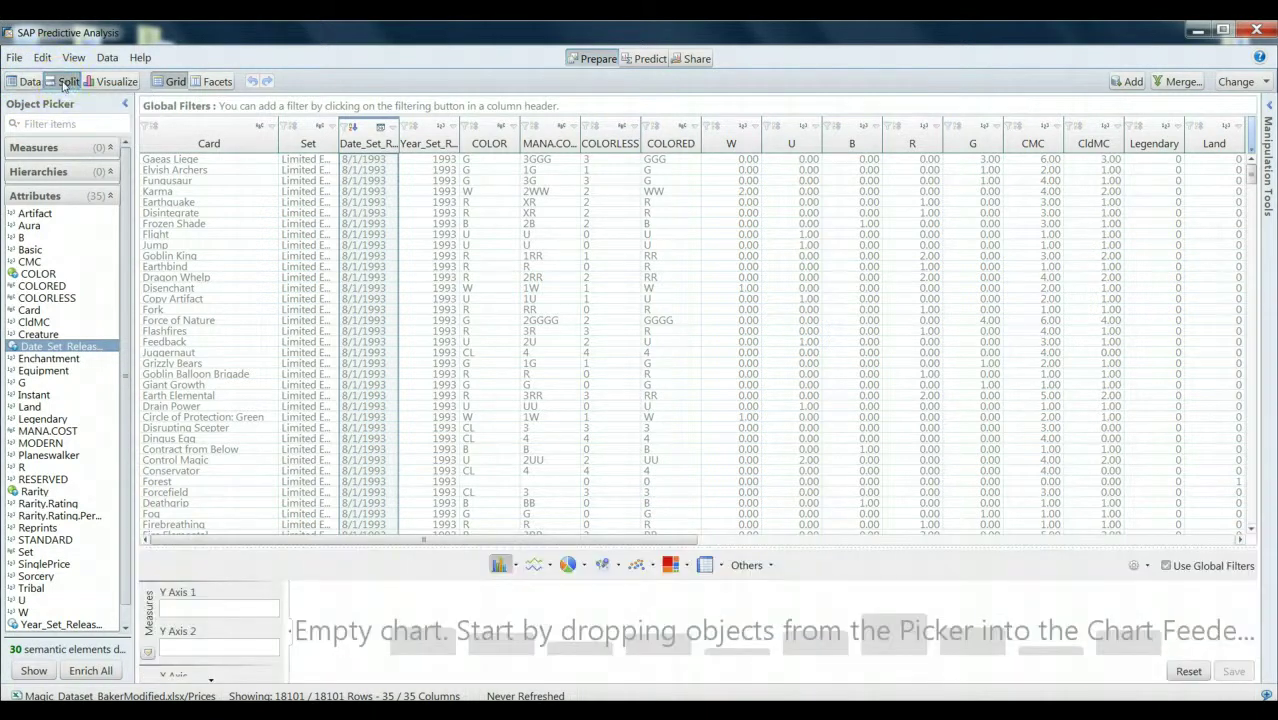
left_click(208, 82)
left_click(24, 81)
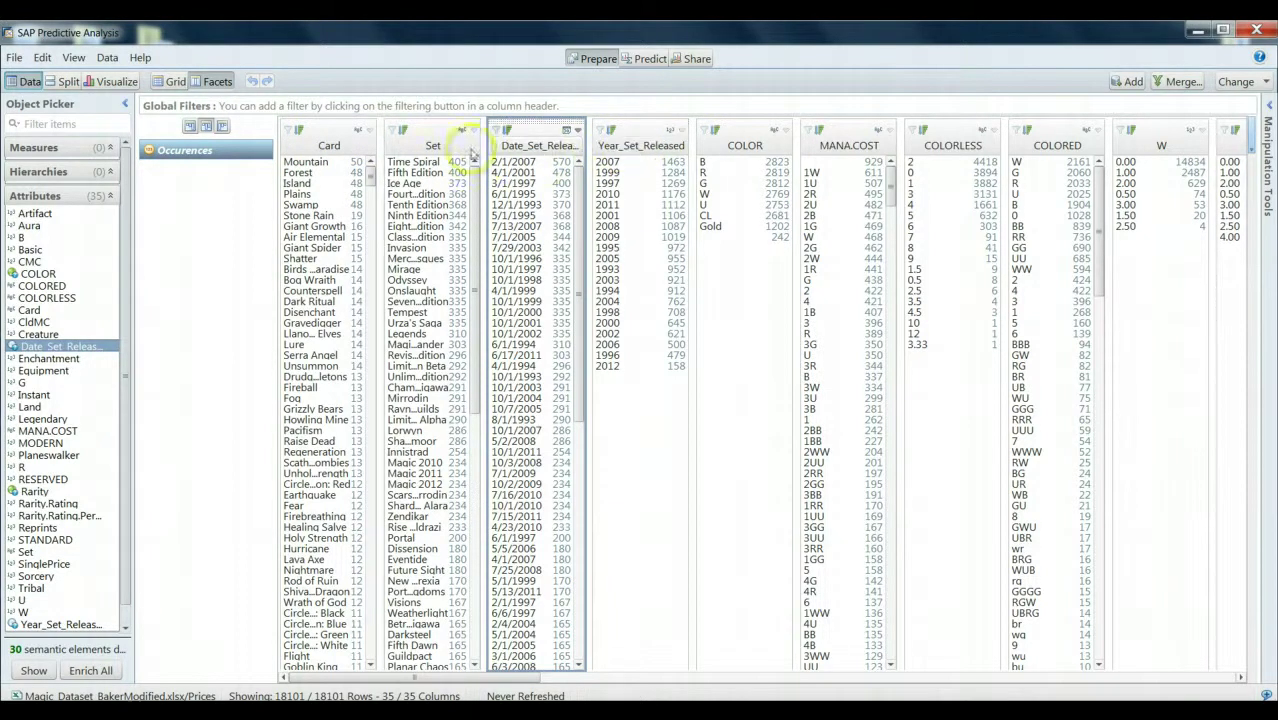
Scroll across the facet columns to review value counts, such as 1,463 cards released in 2007.
left_click(348, 148)
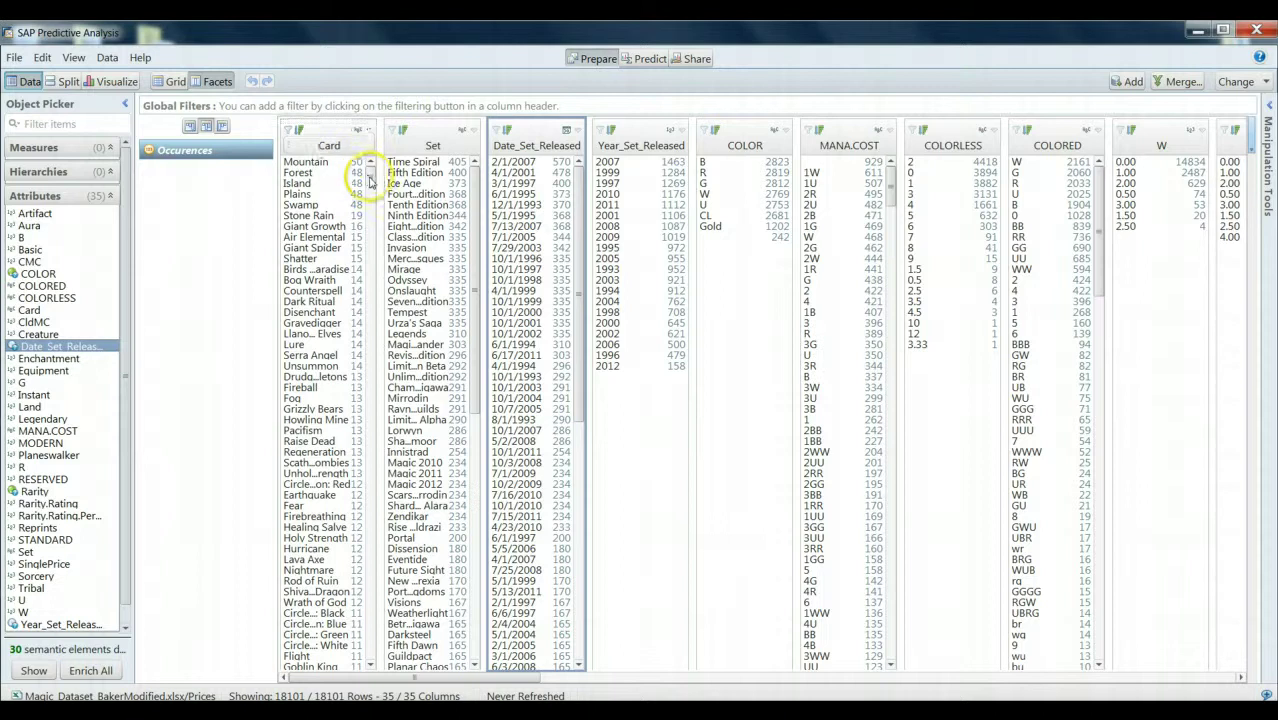
left_click(331, 149)
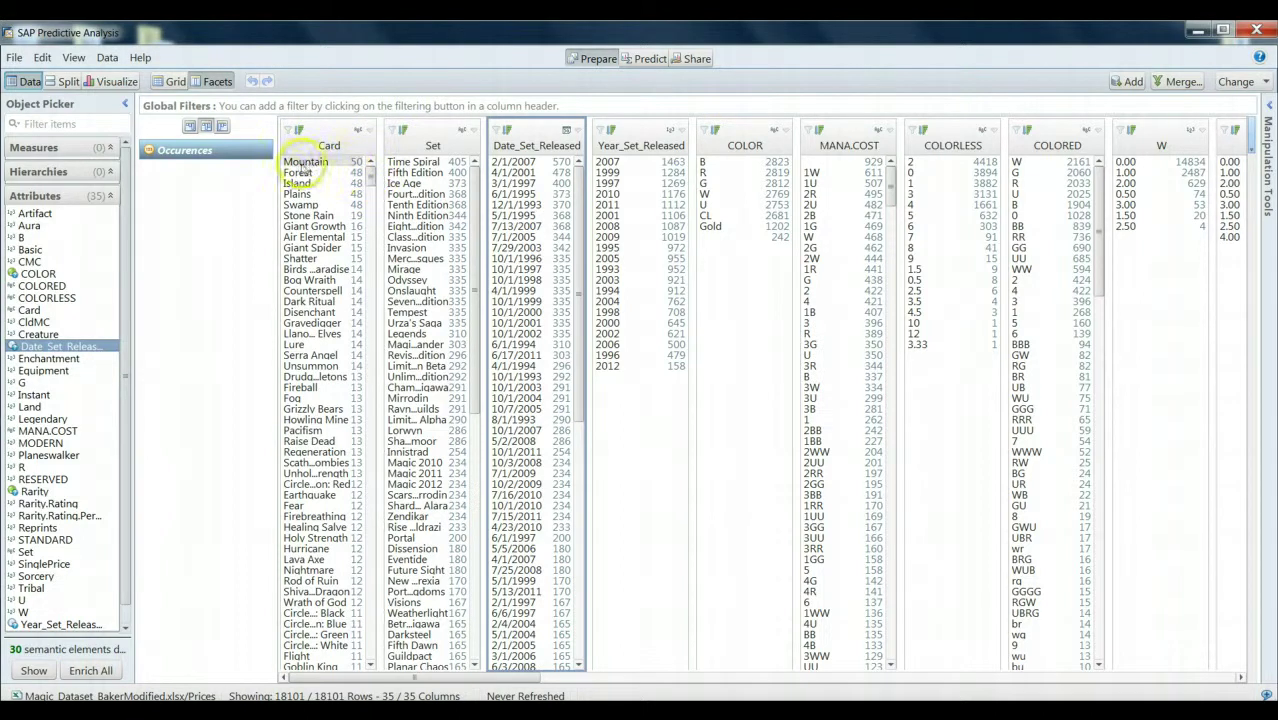
mouse_move(362, 170)
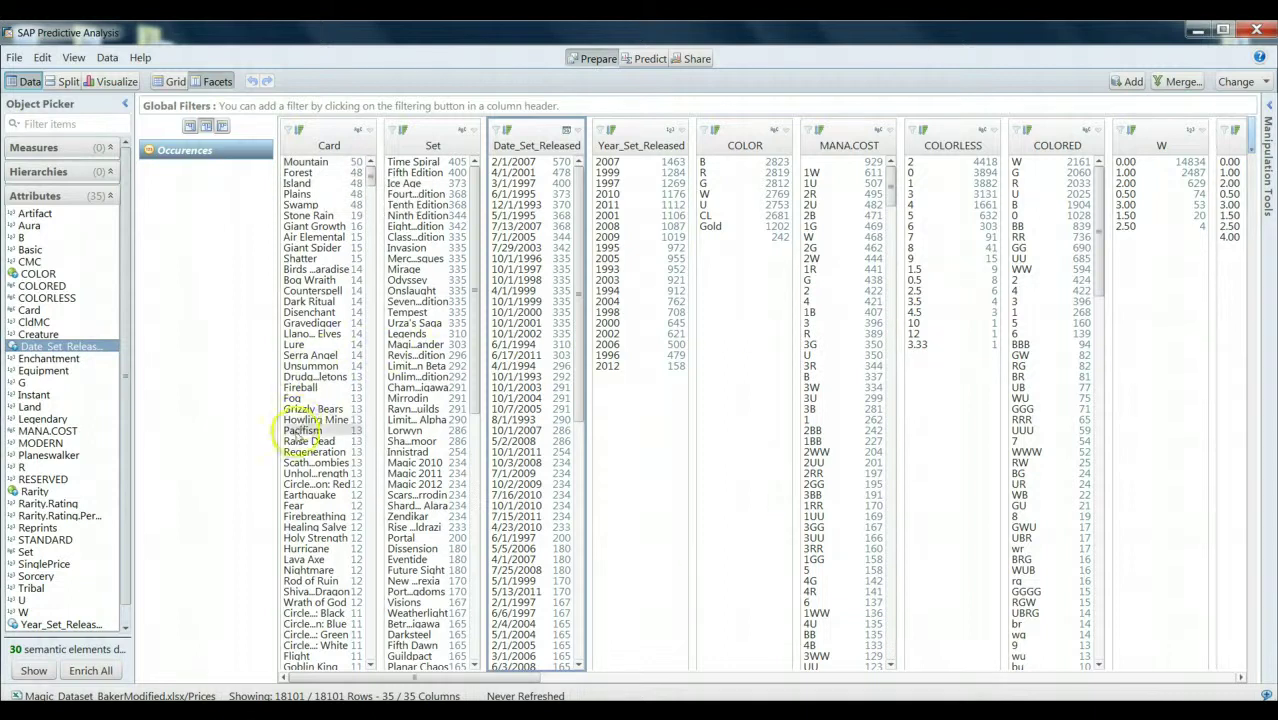
mouse_move(358, 393)
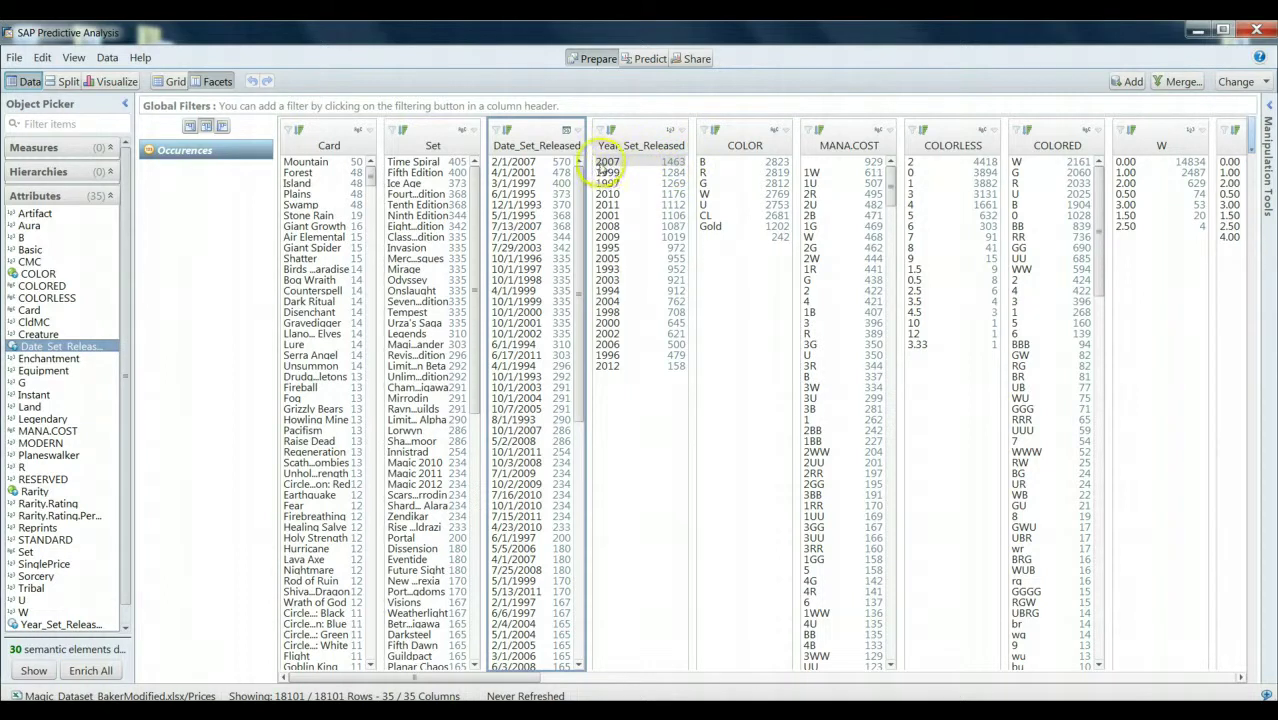
mouse_move(605, 166)
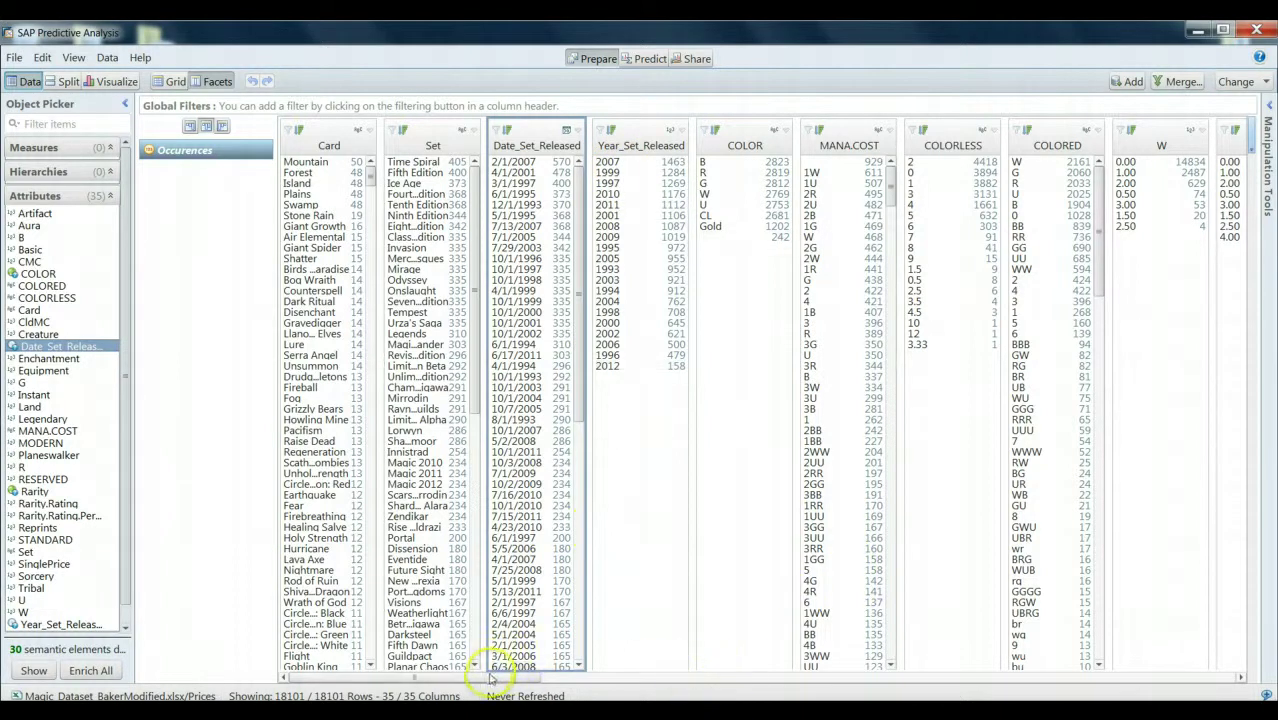
left_click_drag(499, 682, 638, 682)
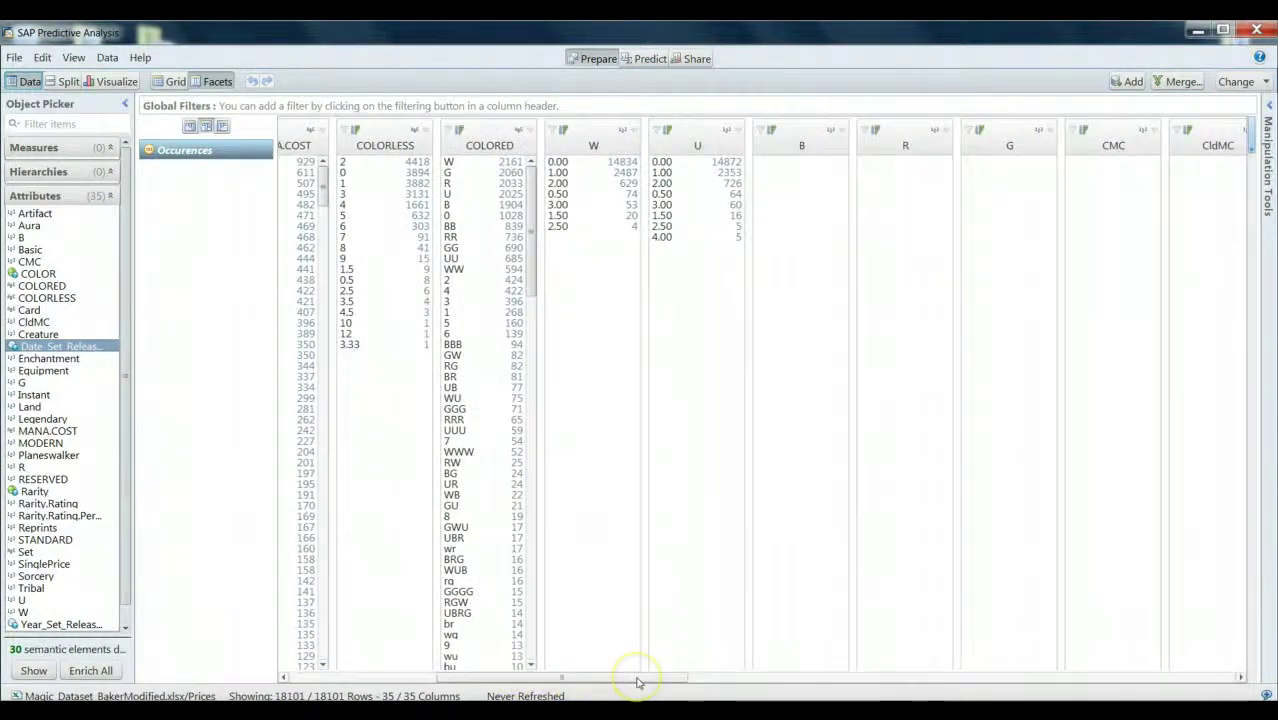
left_click(649, 682)
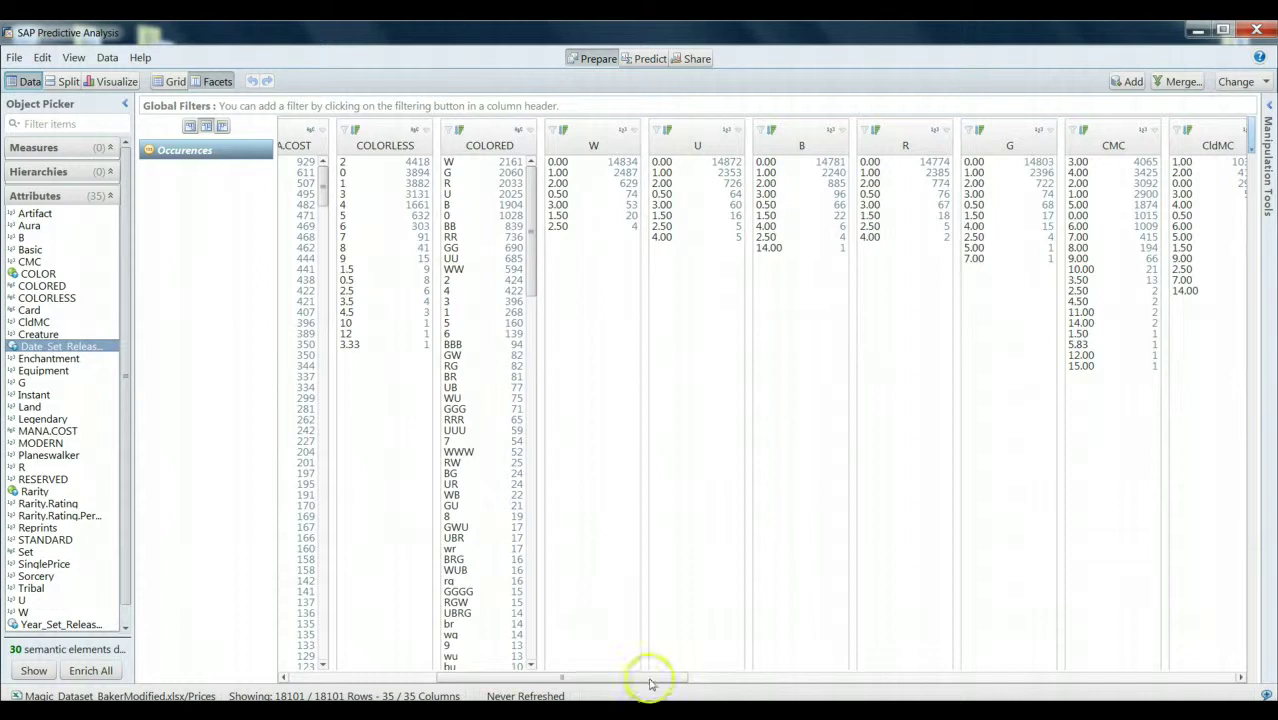